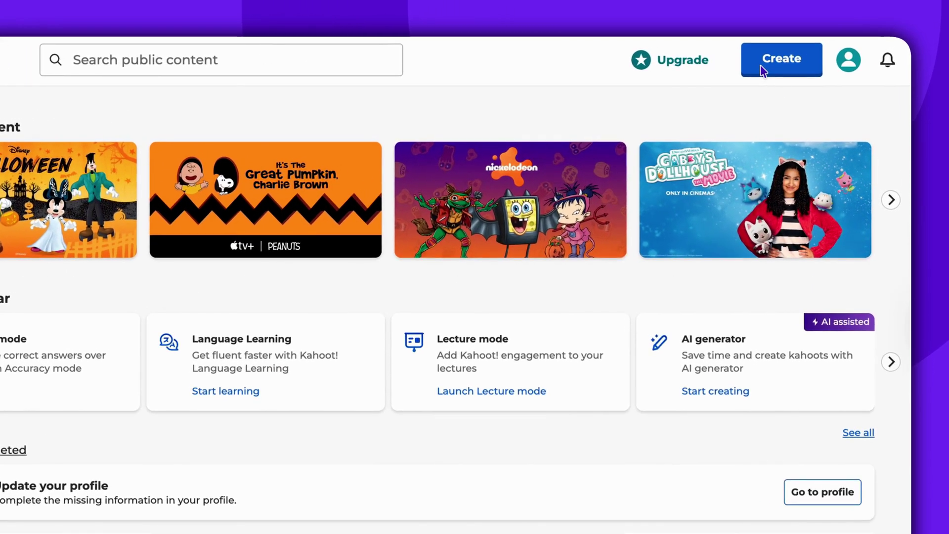
Create a new kahoot, glance at the Kahoot Generator, then close it for the empty editor.
click(772, 64)
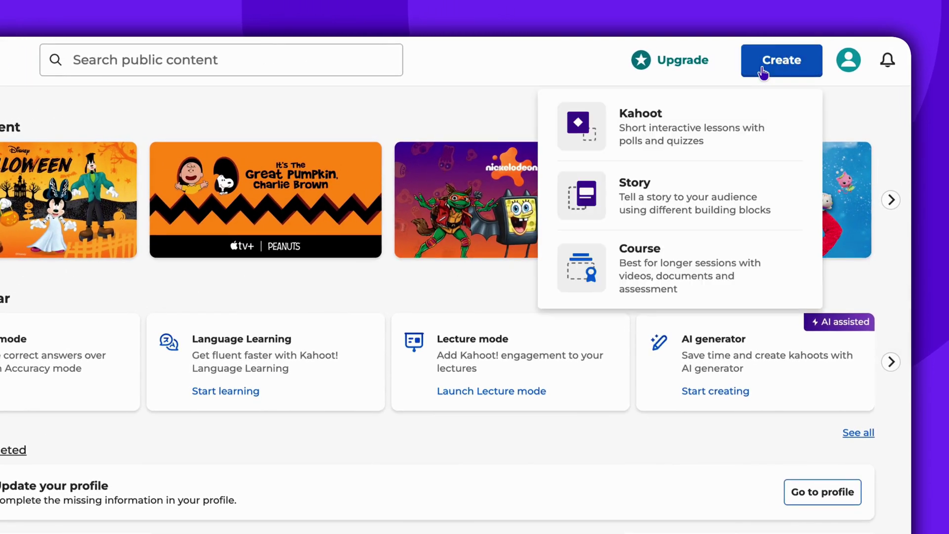
click(748, 134)
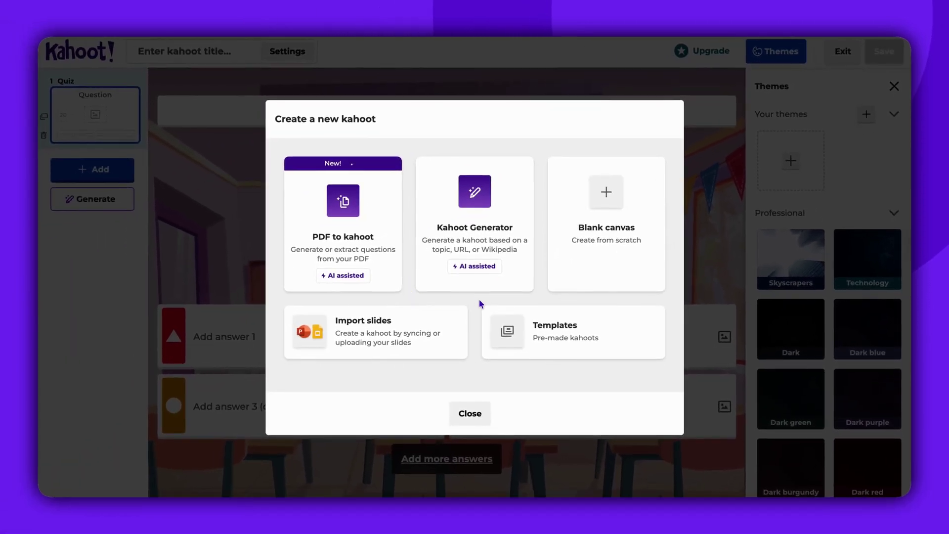
click(484, 197)
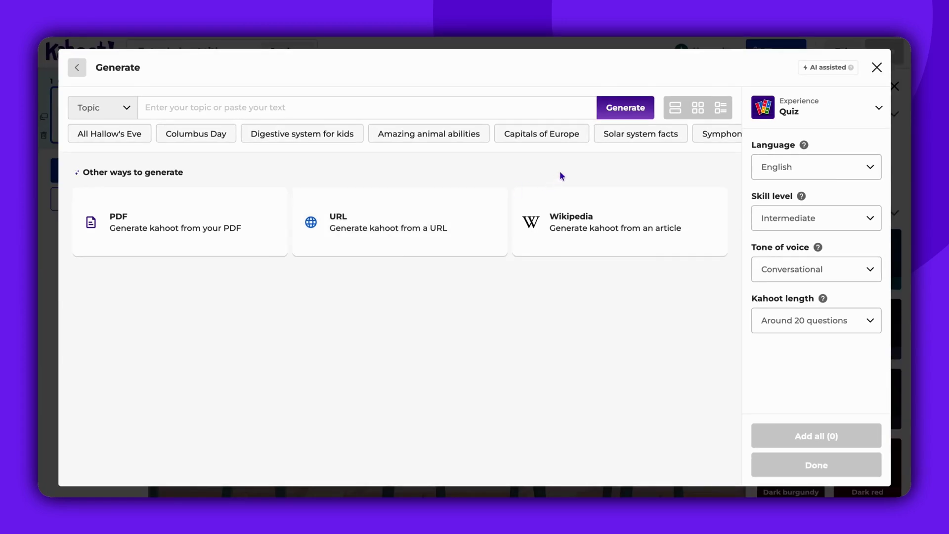
click(877, 67)
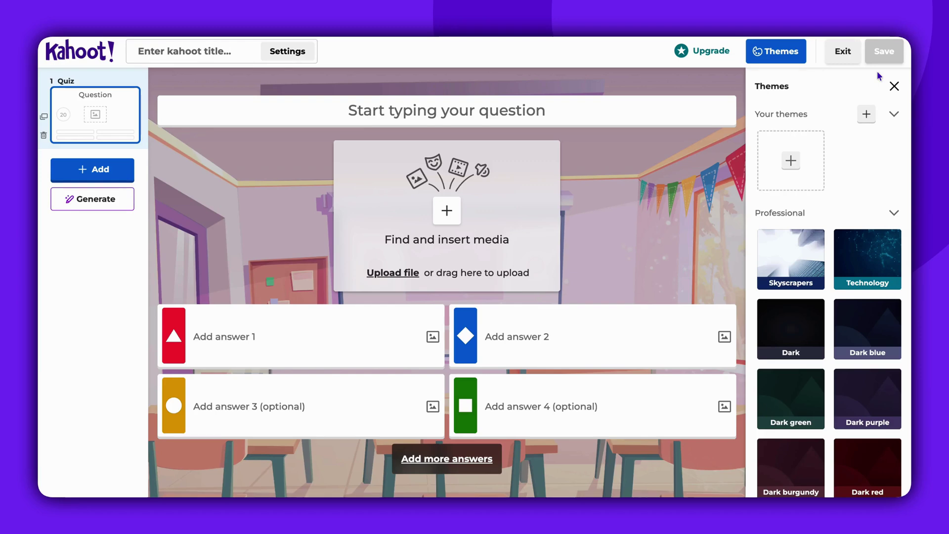
Reopen the AI generator with Wikipedia as the source and the Oslo article selected.
click(90, 202)
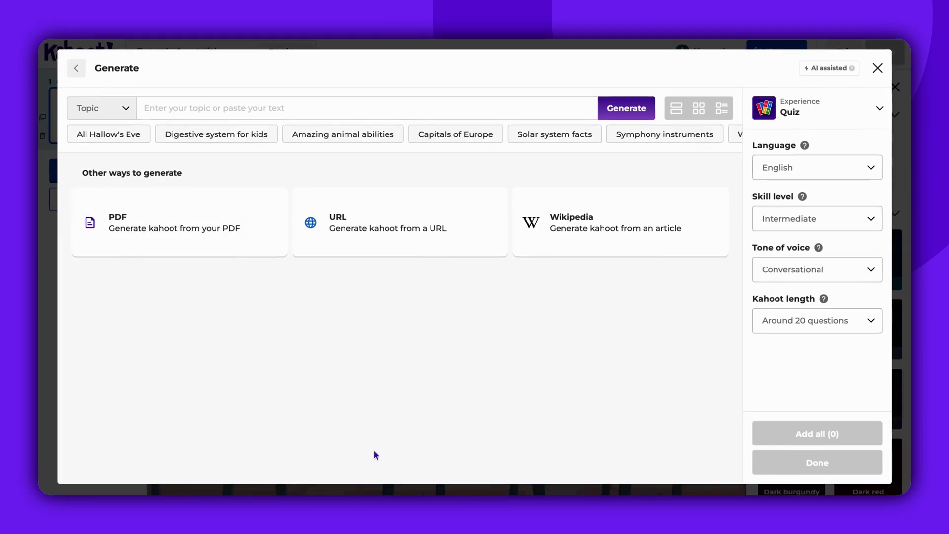
click(126, 108)
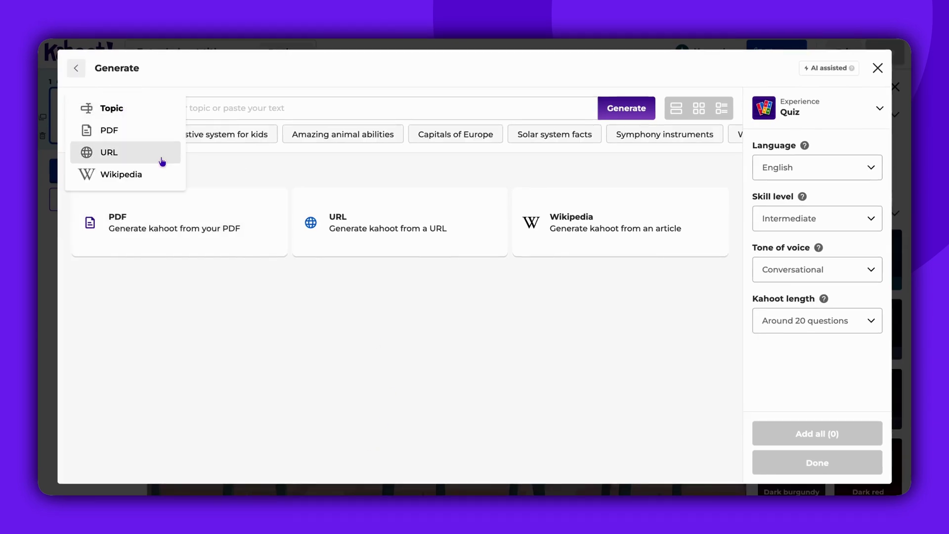
click(148, 177)
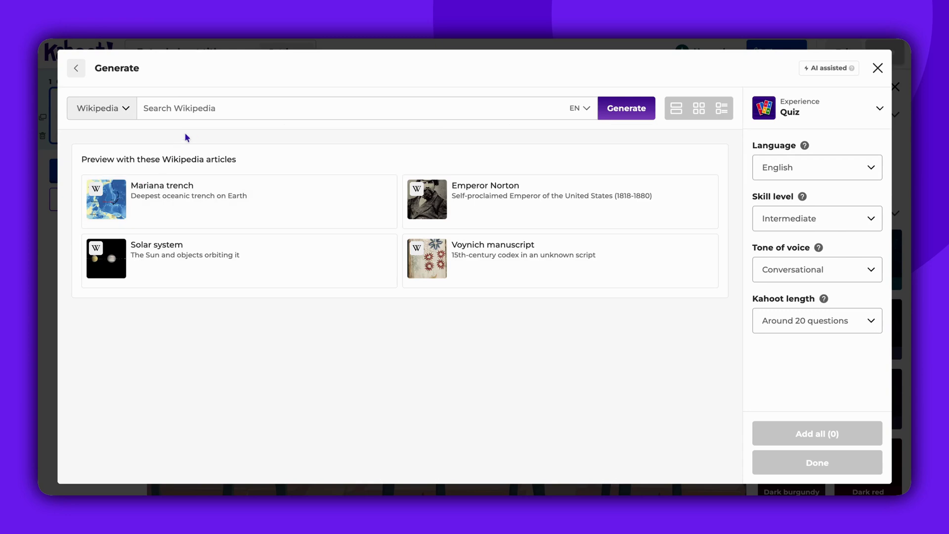
click(222, 106)
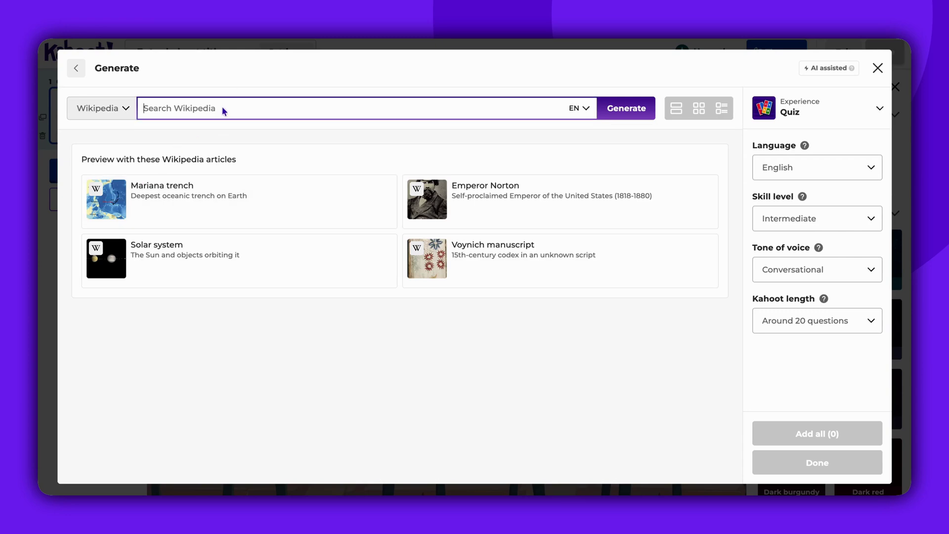
text(Oslo)
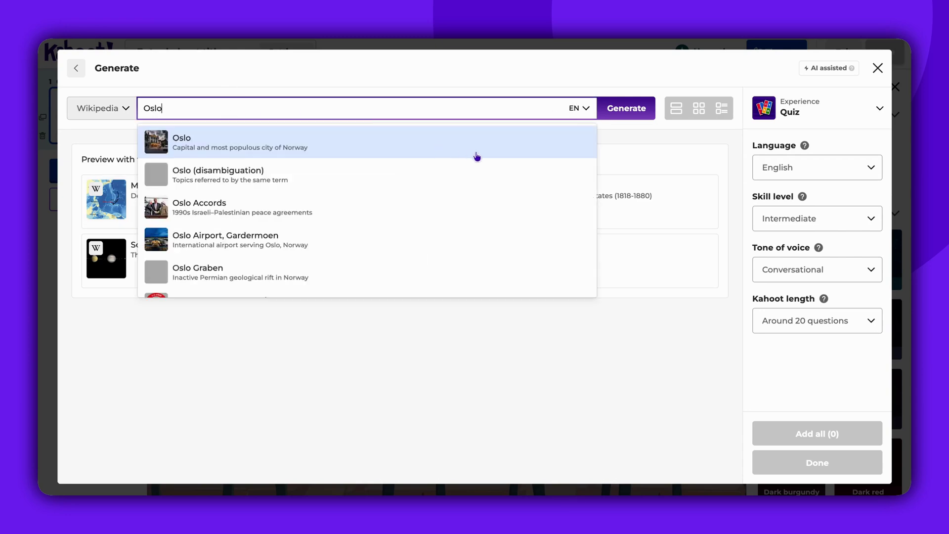
click(476, 141)
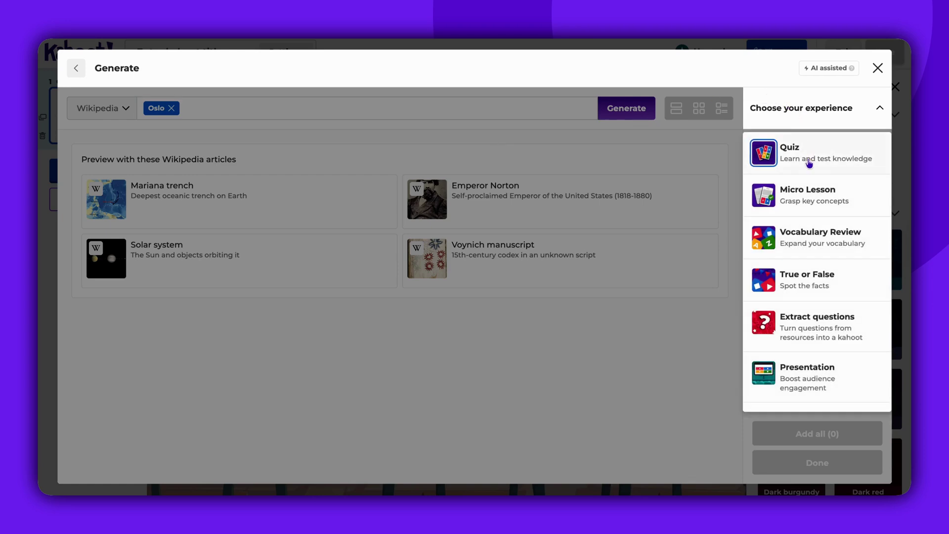
scroll(807, 189, down, 1)
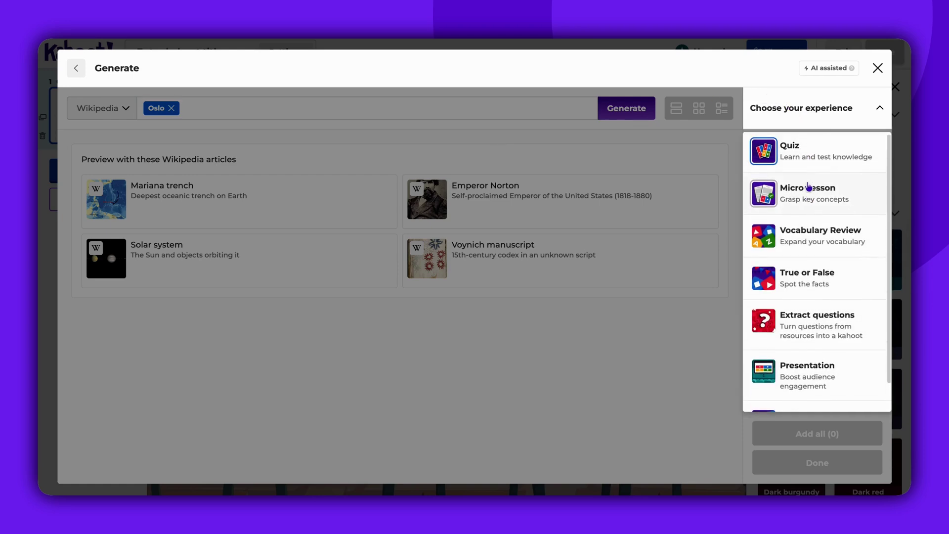
Choose True or False as the experience type for the Oslo questions.
click(806, 278)
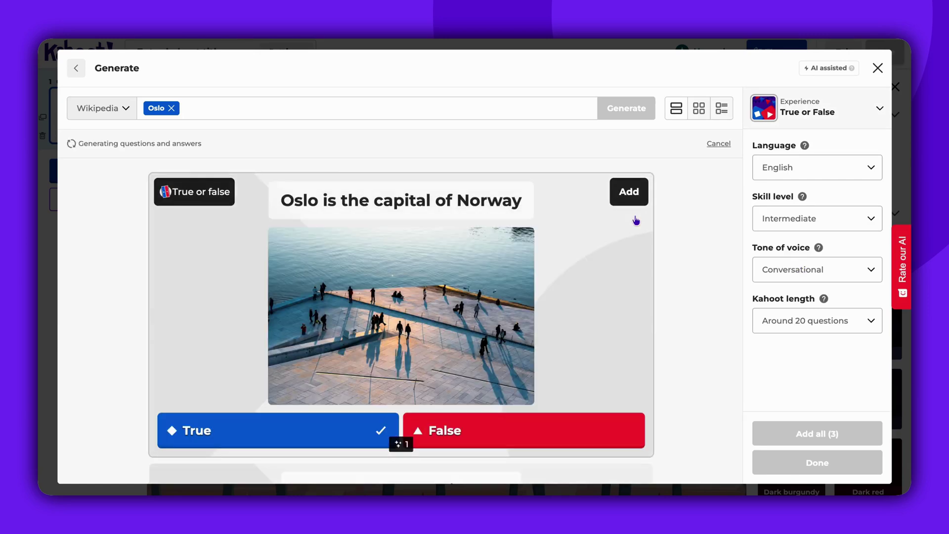
Keep English language, Intermediate skill level and Conversational tone in the generator.
click(852, 167)
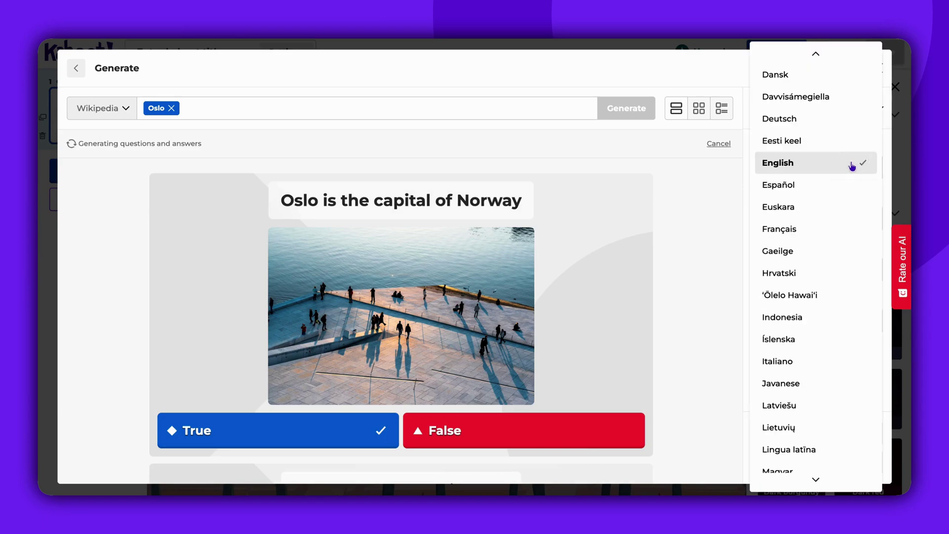
click(709, 219)
click(820, 220)
click(722, 259)
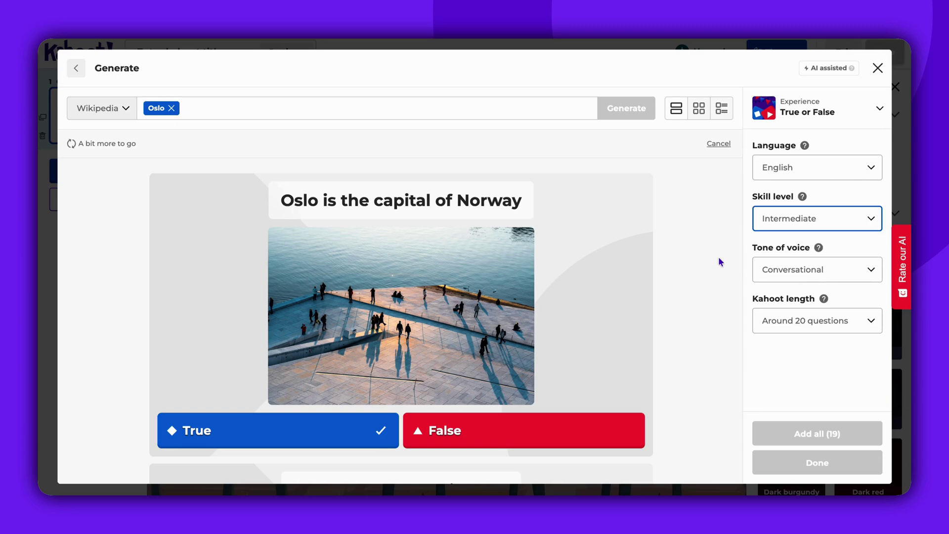
click(847, 271)
click(709, 259)
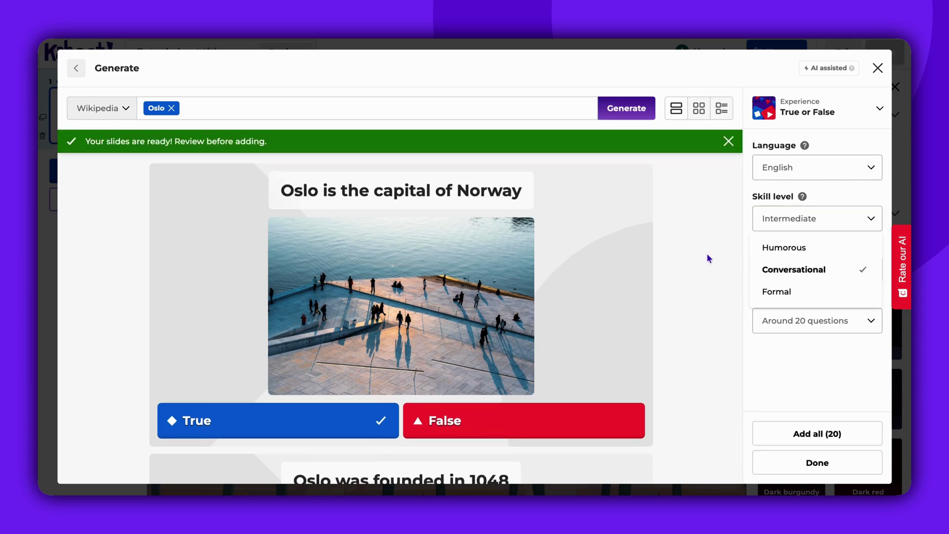
Set the kahoot length to around 15 questions and regenerate.
click(856, 320)
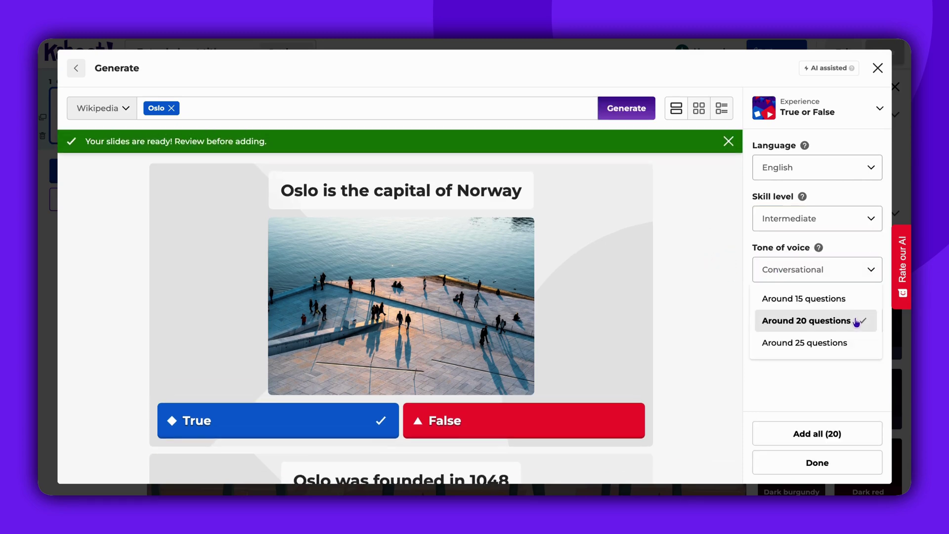
click(804, 298)
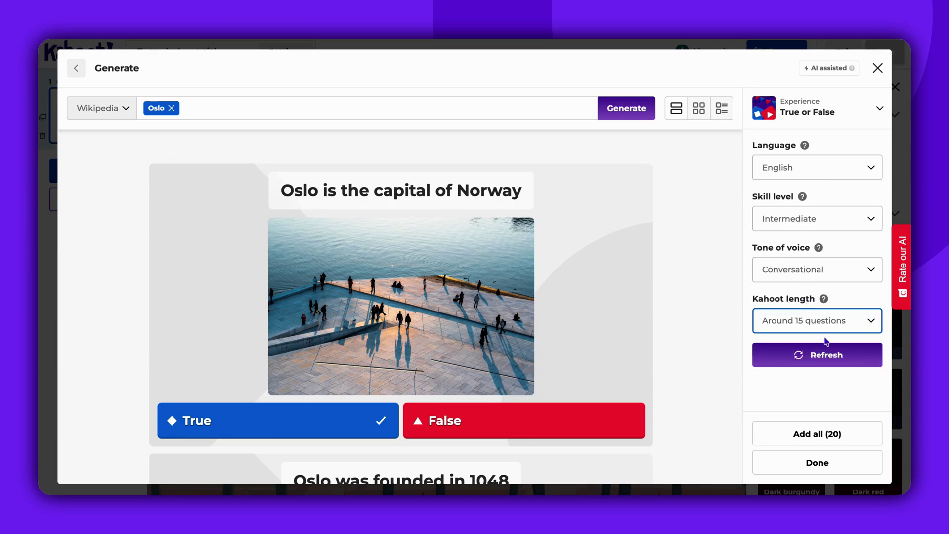
click(838, 356)
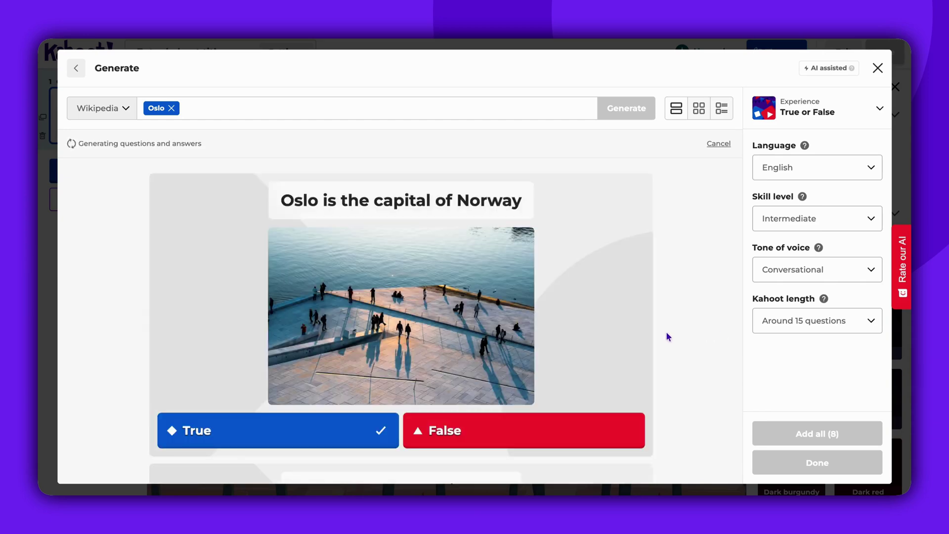
mouse_move(401, 305)
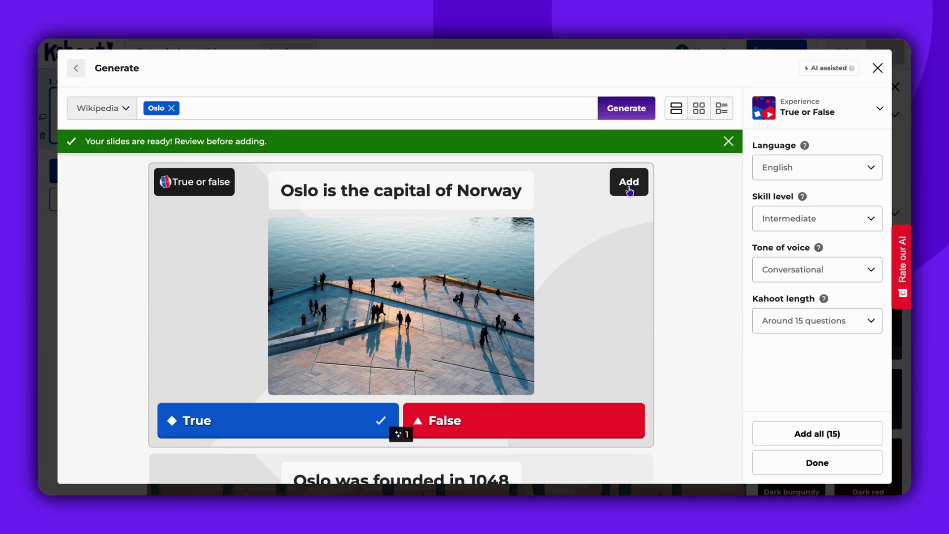
Add the Oslo capital and founding questions, then all remaining questions, and finish.
click(629, 192)
scroll(612, 331, down, 3)
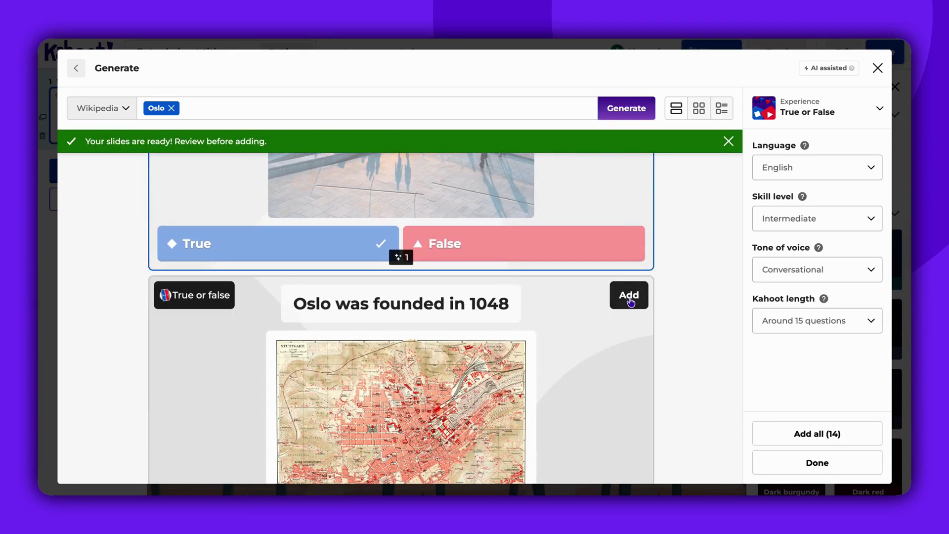
click(628, 295)
click(818, 433)
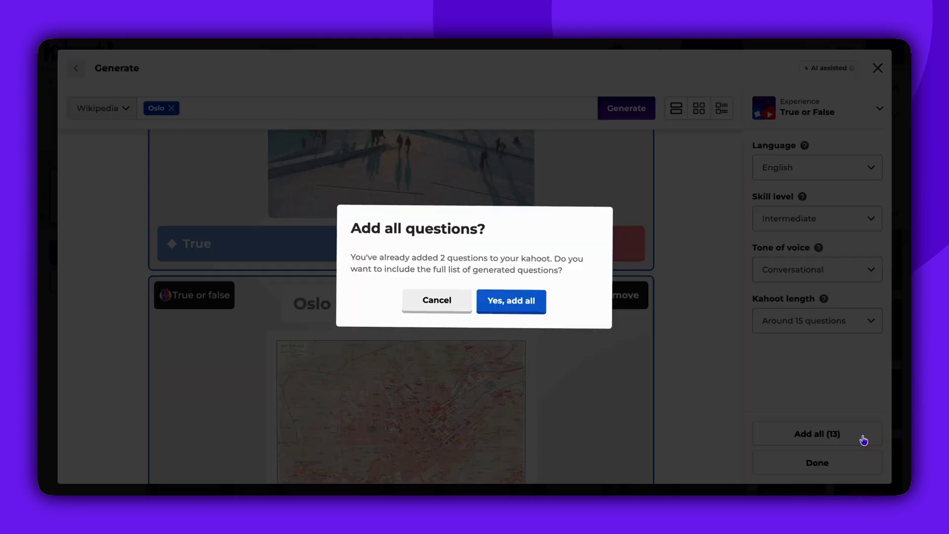
click(507, 302)
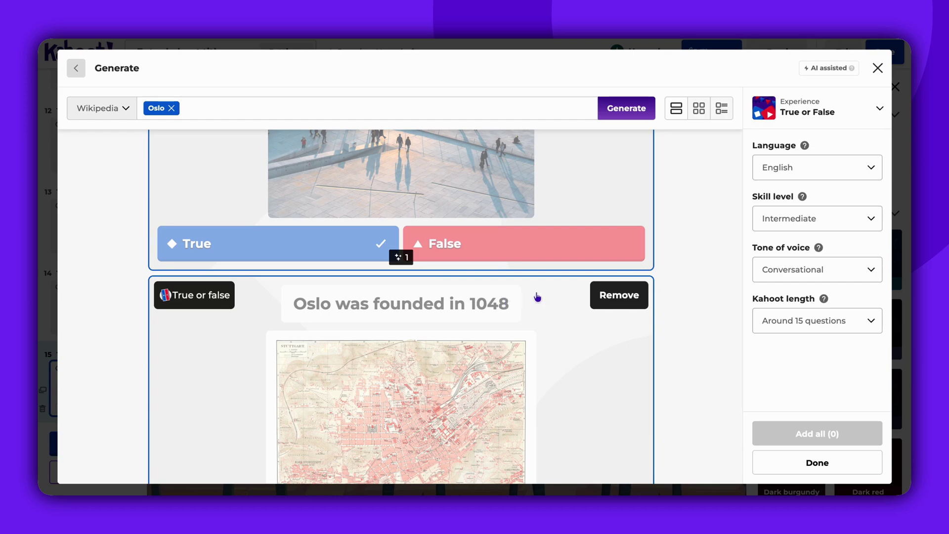
click(798, 461)
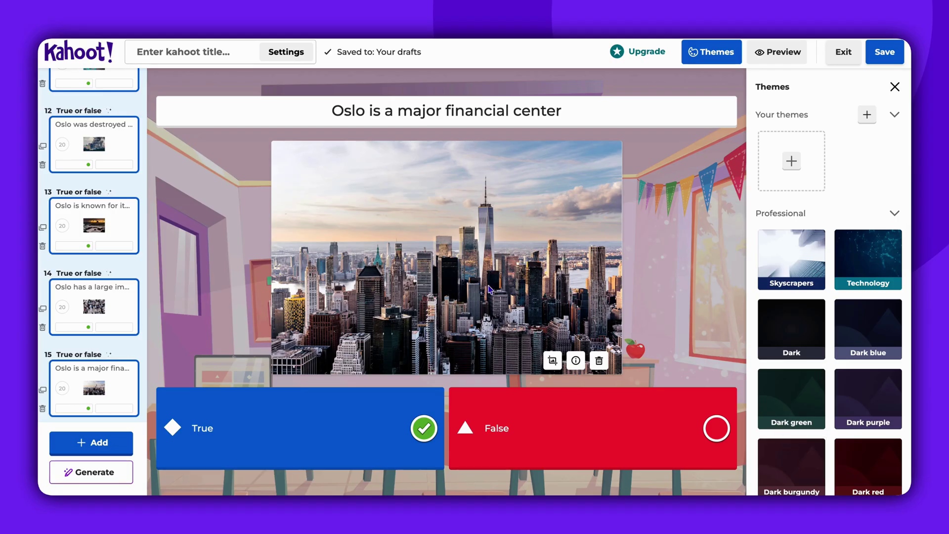